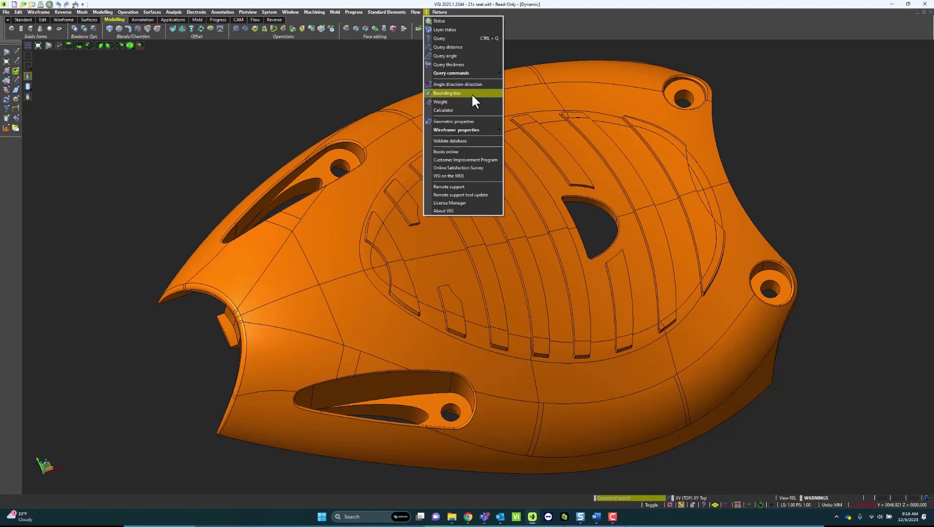
- Start the Bounding box command and window-select the whole orange seat
click(471, 93)
scroll(162, 156, down, 4)
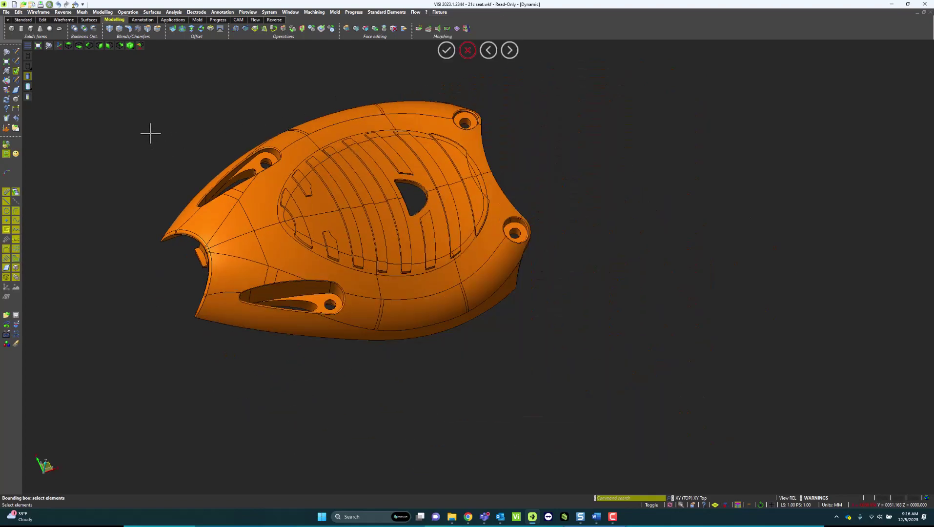
drag(143, 85, 577, 429)
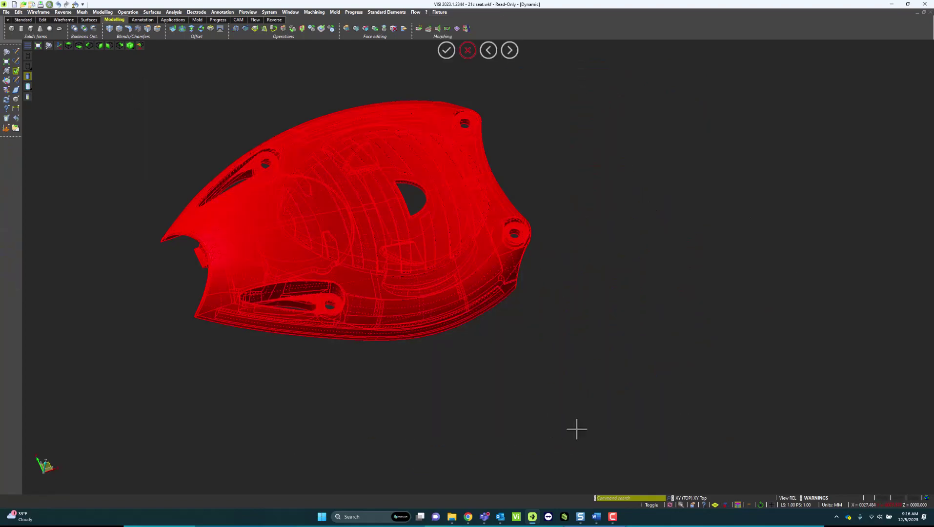
middle_drag(461, 375, 277, 293)
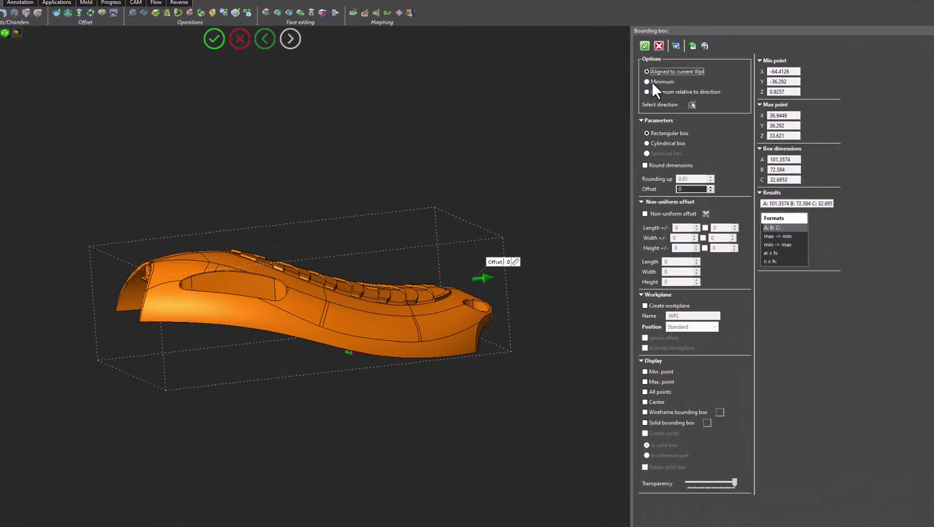
- Try Aligned and bottom-edge direction orientations, then settle on Minimum: 101.1 × 72.6 × 21.9
click(662, 85)
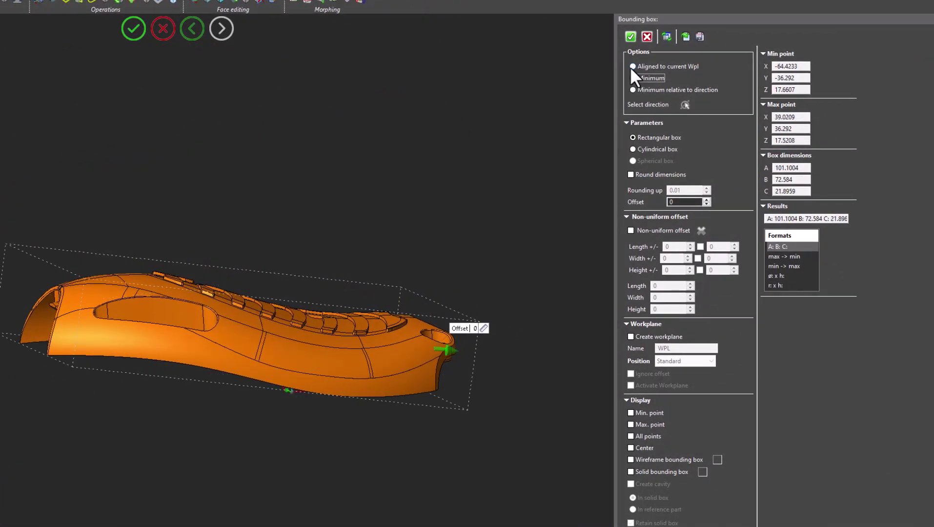
click(631, 66)
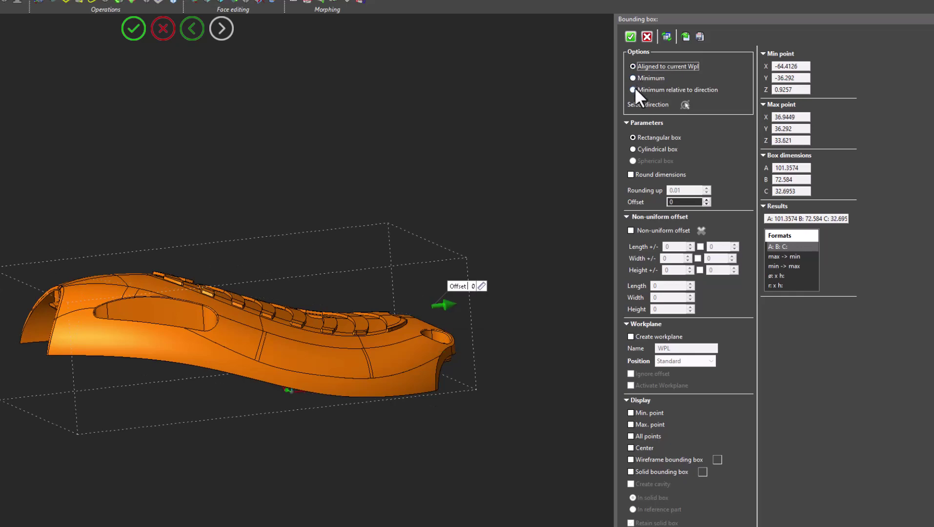
click(633, 88)
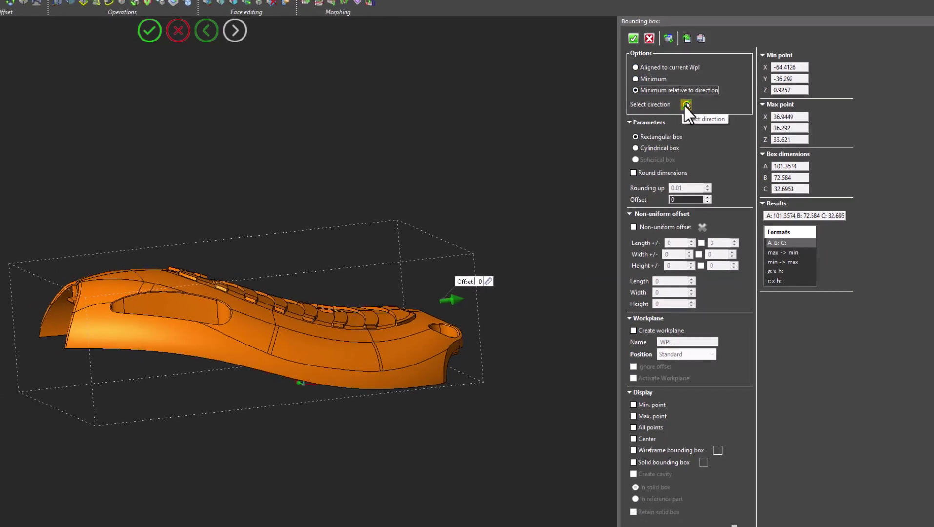
click(682, 104)
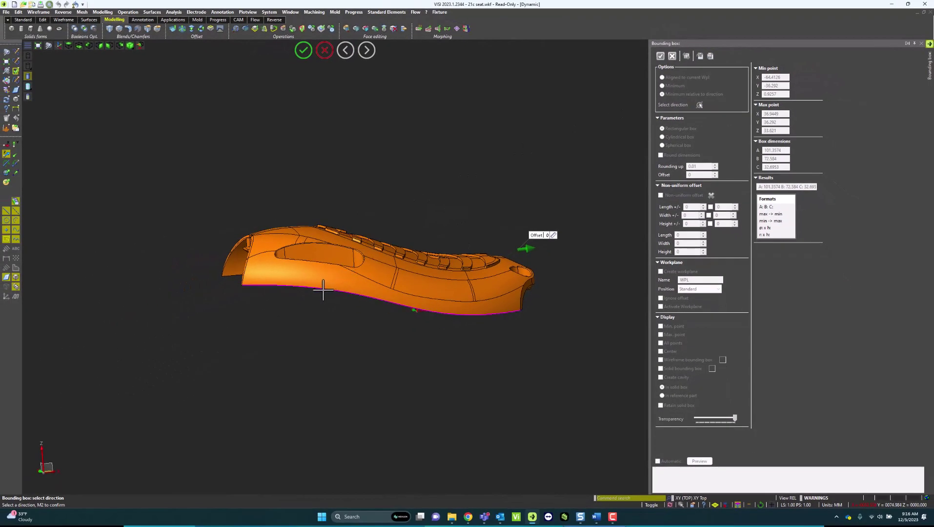
click(323, 290)
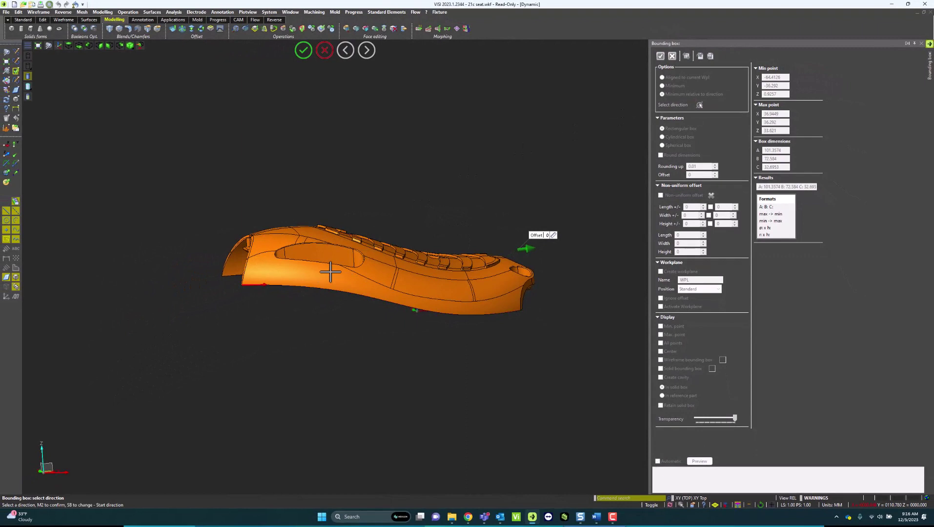
middle_click(394, 262)
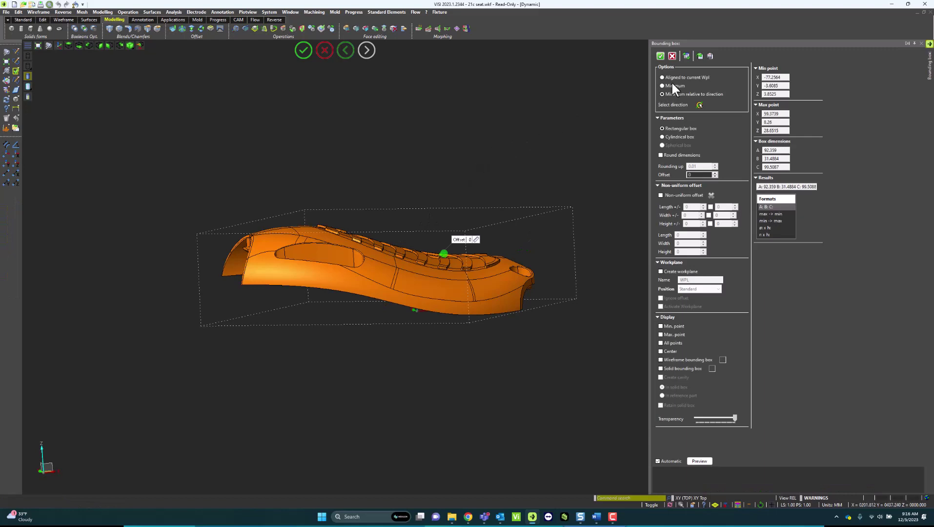
click(662, 86)
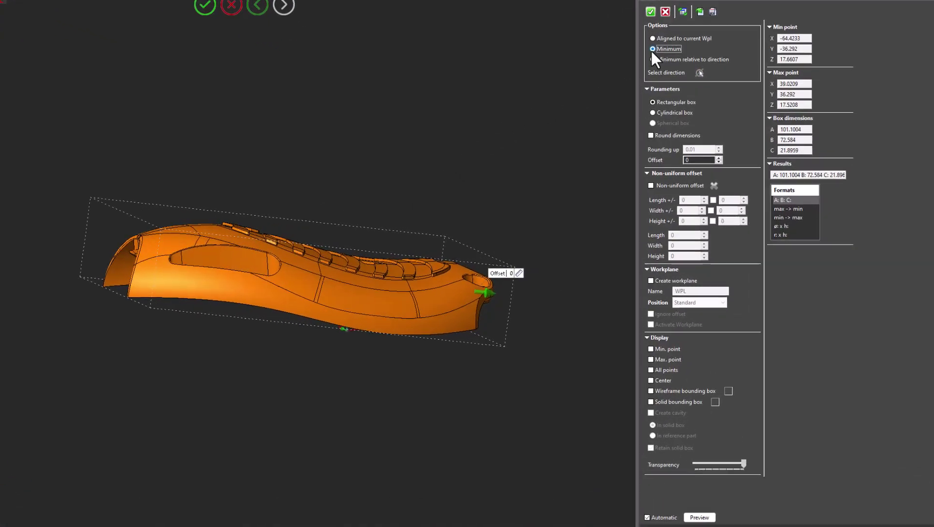
click(649, 103)
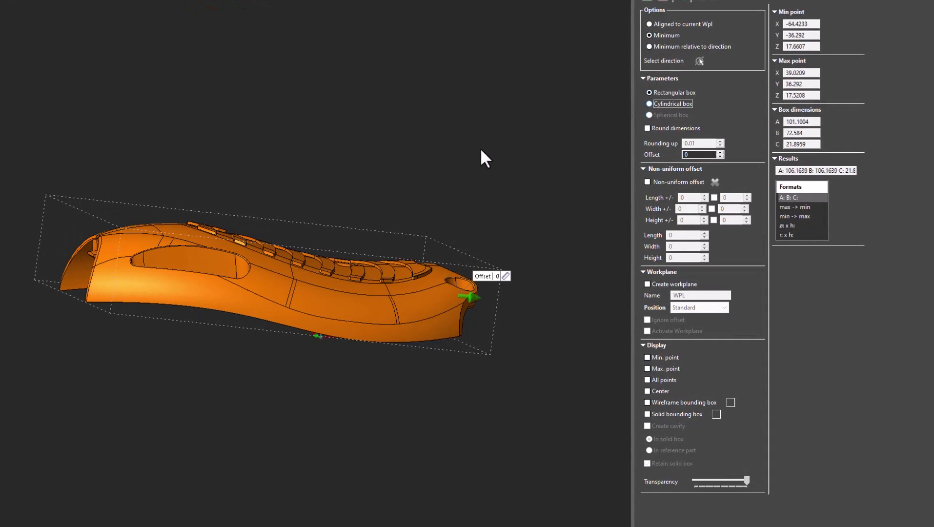
middle_drag(477, 154, 469, 200)
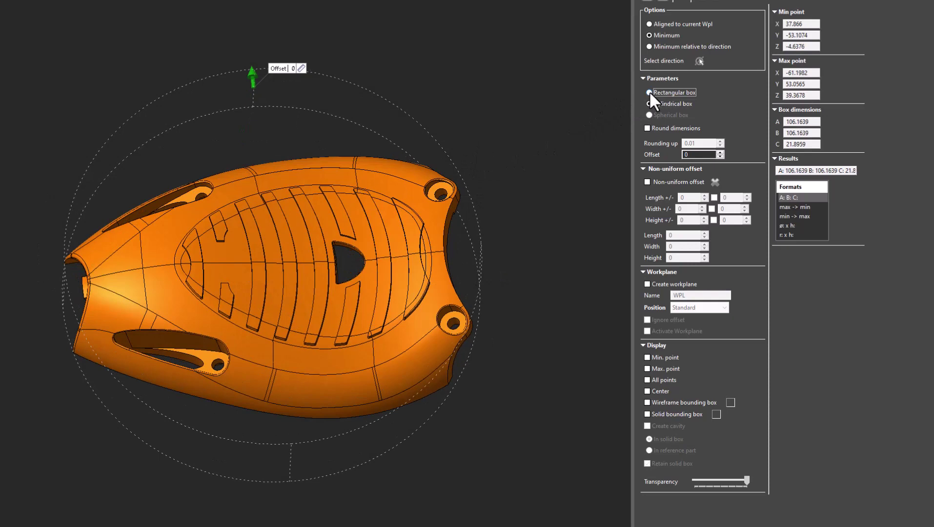
middle_drag(515, 179, 536, 134)
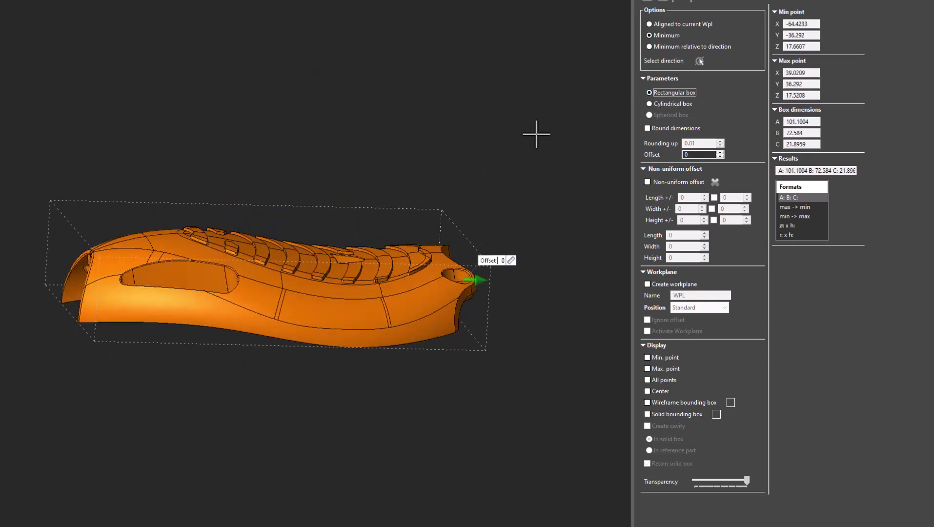
click(688, 155)
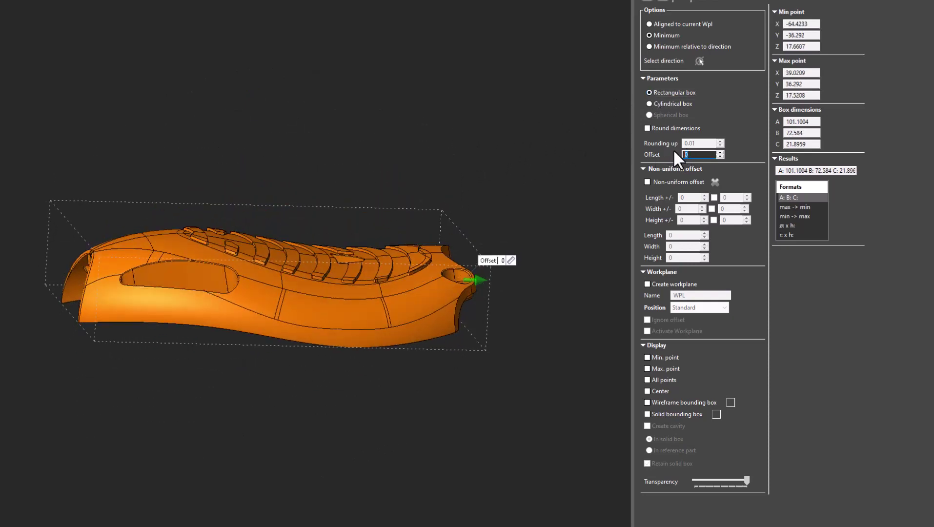
scroll(689, 154, up, 4)
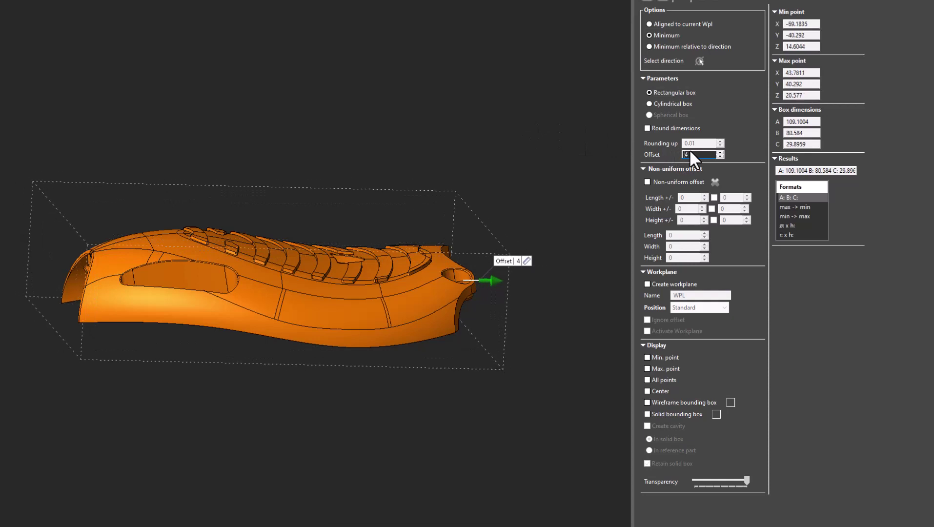
scroll(689, 154, down, 3)
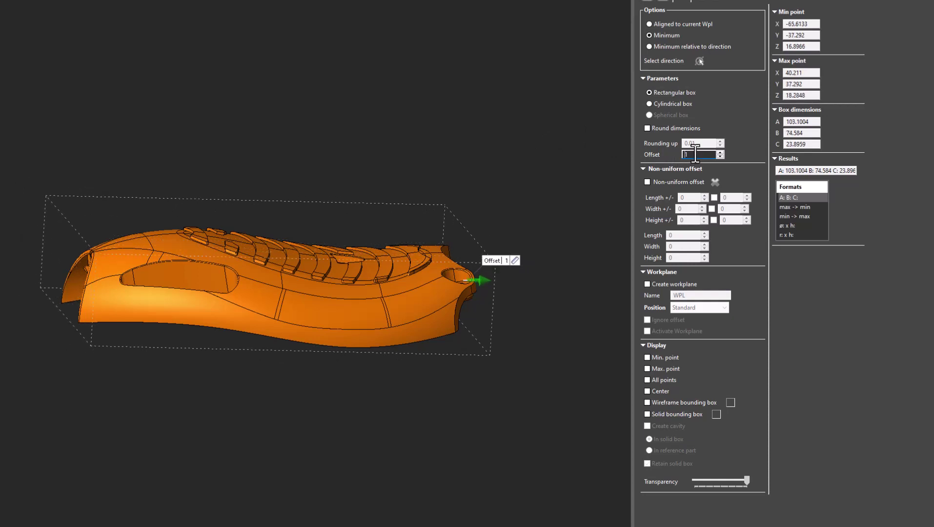
scroll(695, 153, down, 1)
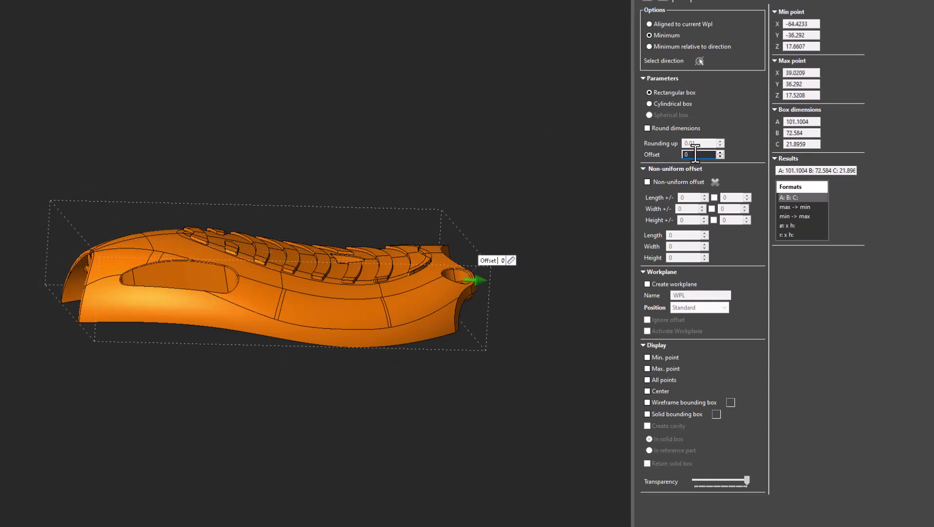
- Turn on Non-uniform offset with independent length, width and height sides, entering 5 for height
click(648, 182)
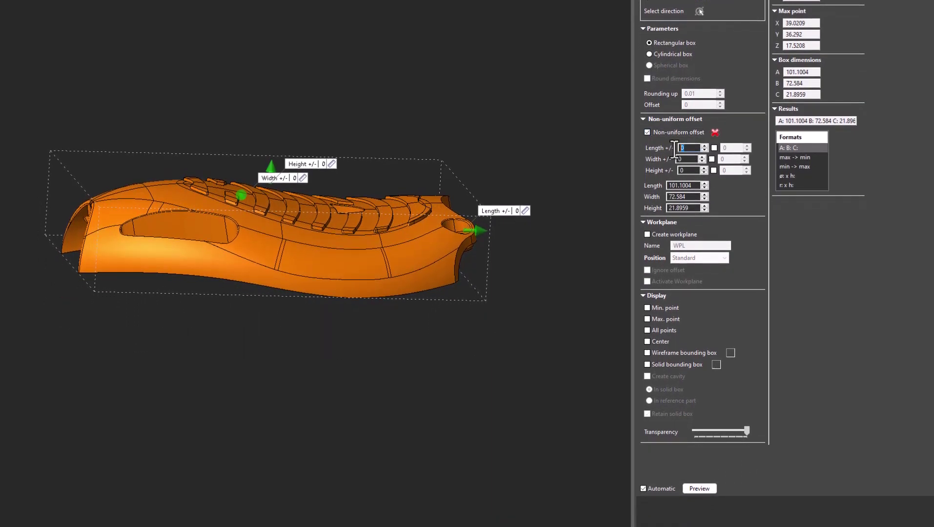
scroll(674, 148, up, 1)
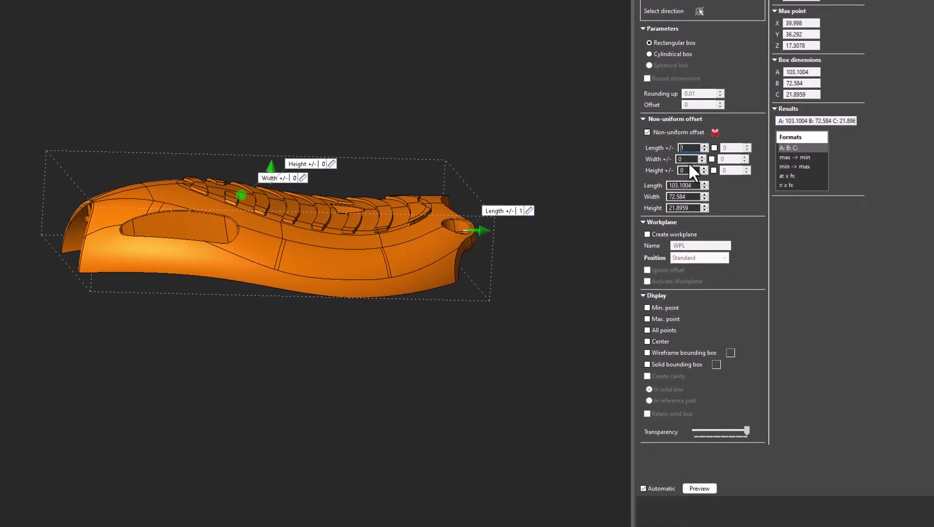
scroll(691, 147, down, 1)
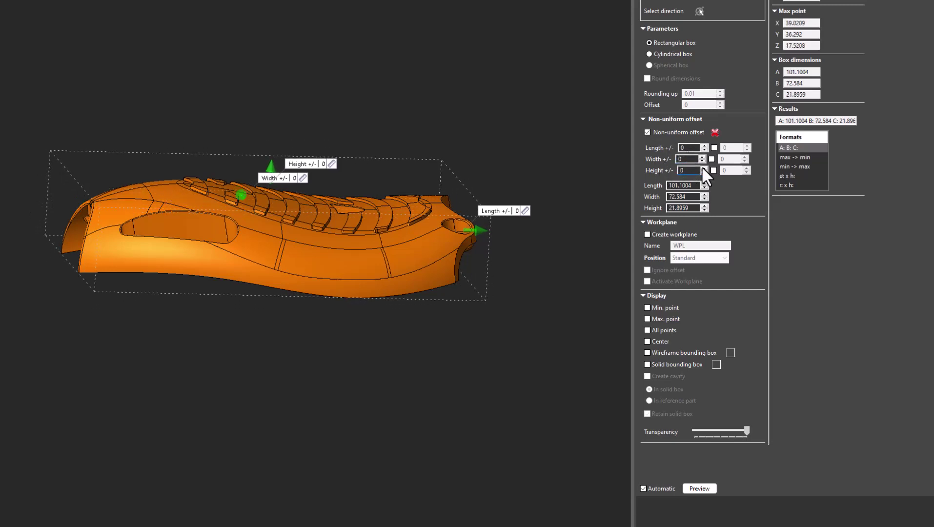
click(714, 148)
click(712, 158)
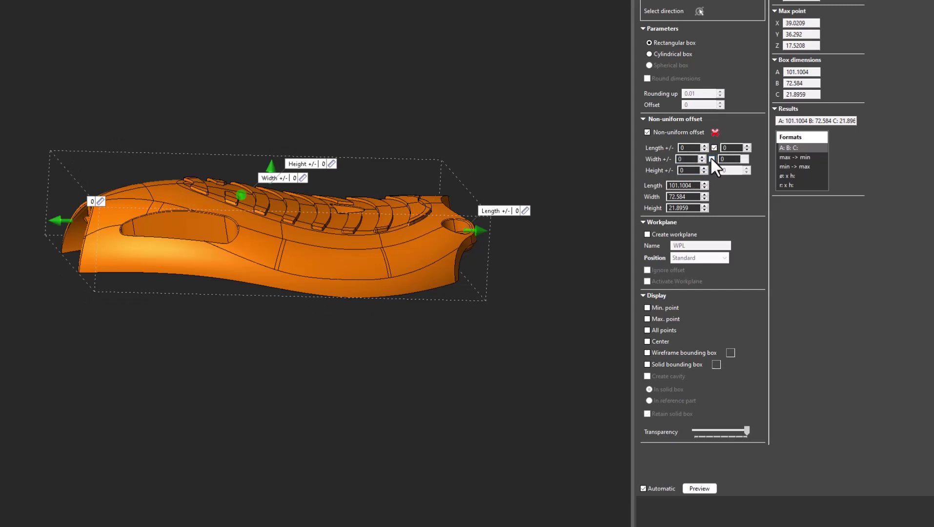
click(713, 170)
double_click(680, 168)
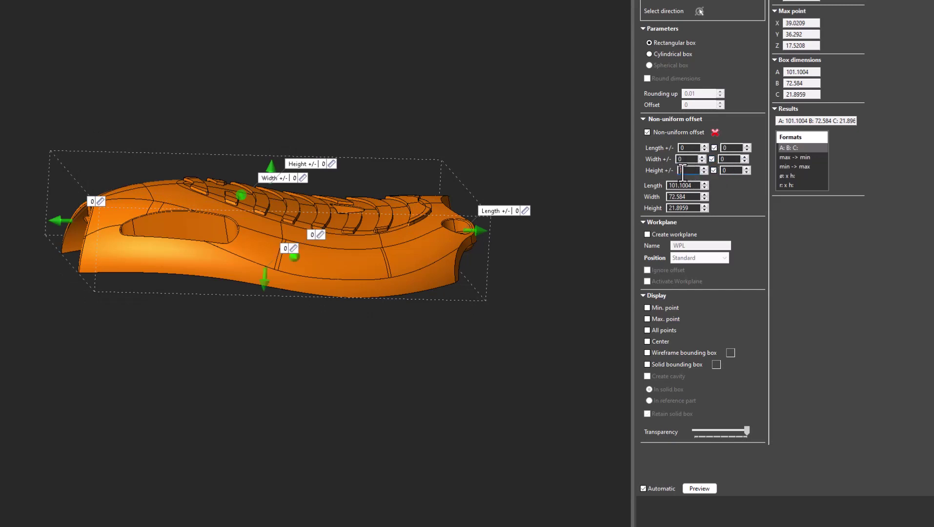
text(5)
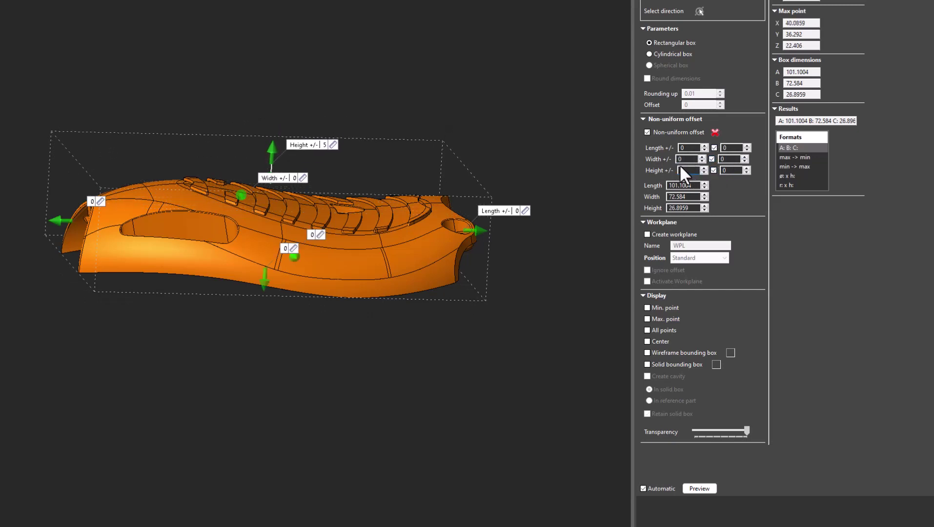
scroll(695, 168, down, 5)
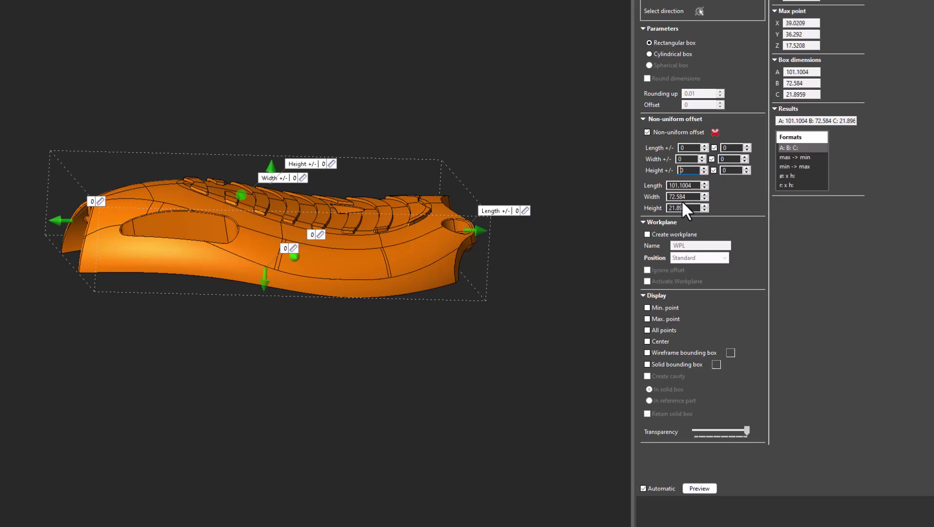
- Enable Create workplane, try corner, centre and all-position placements, then return to Standard
click(648, 233)
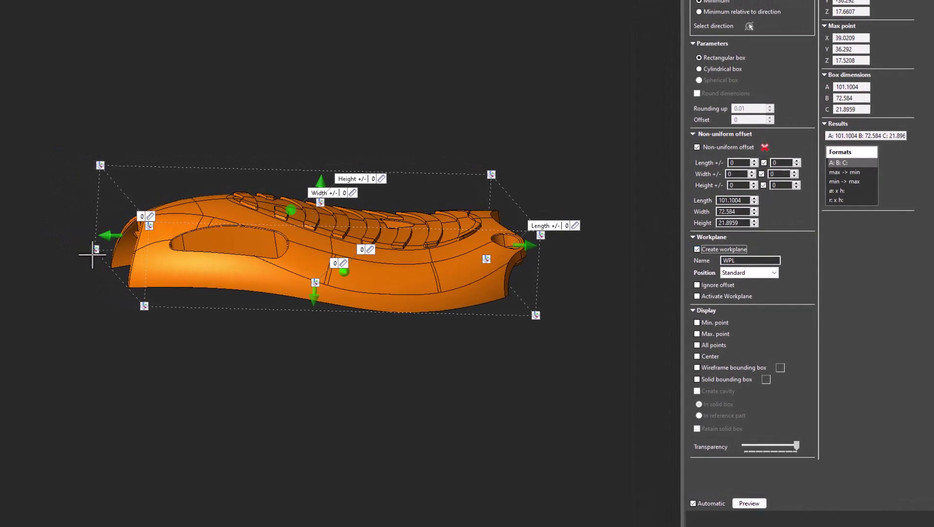
middle_drag(100, 256, 293, 267)
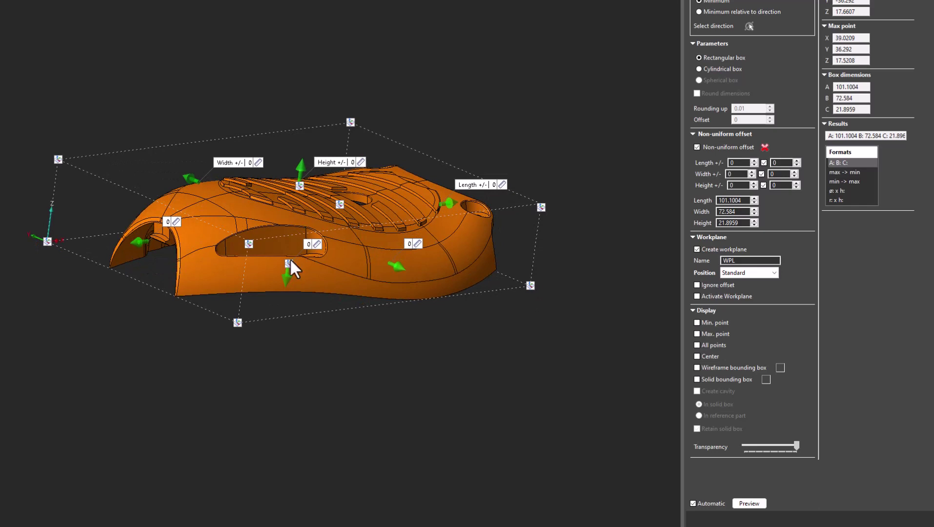
double_click(727, 261)
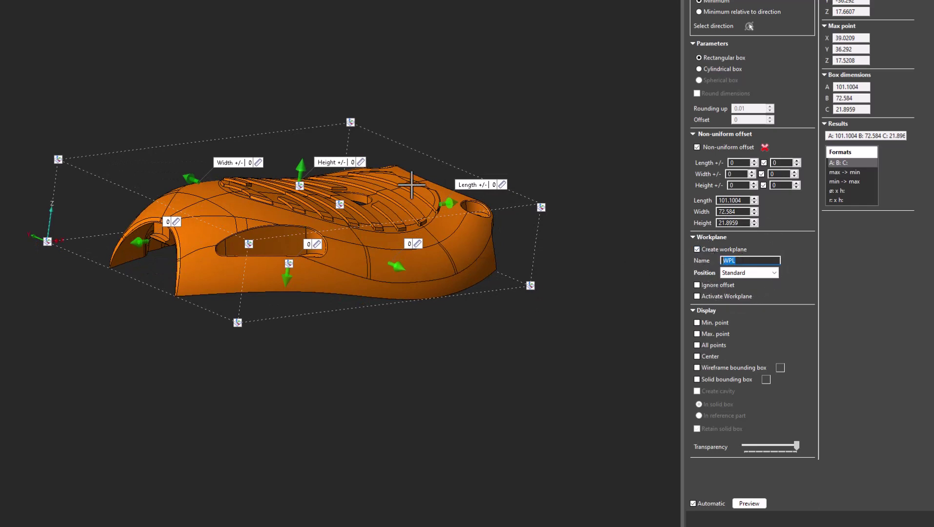
click(58, 160)
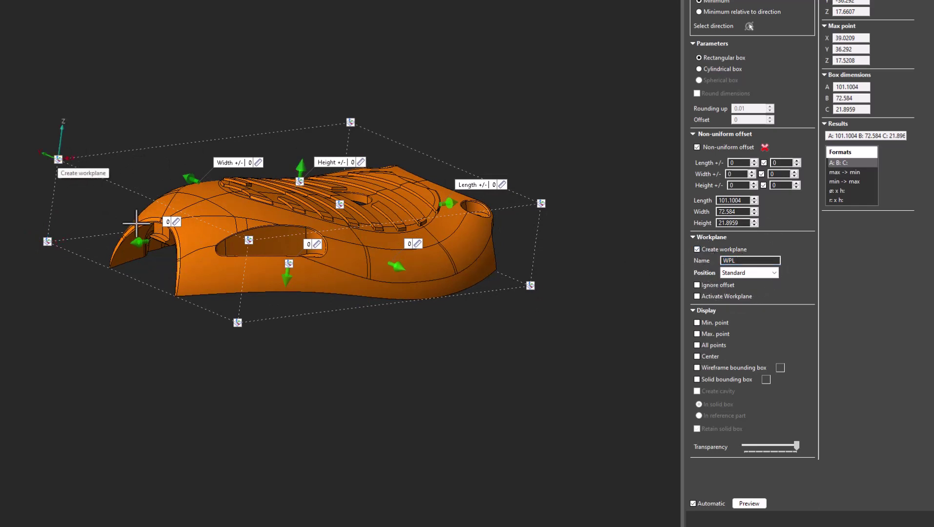
click(249, 240)
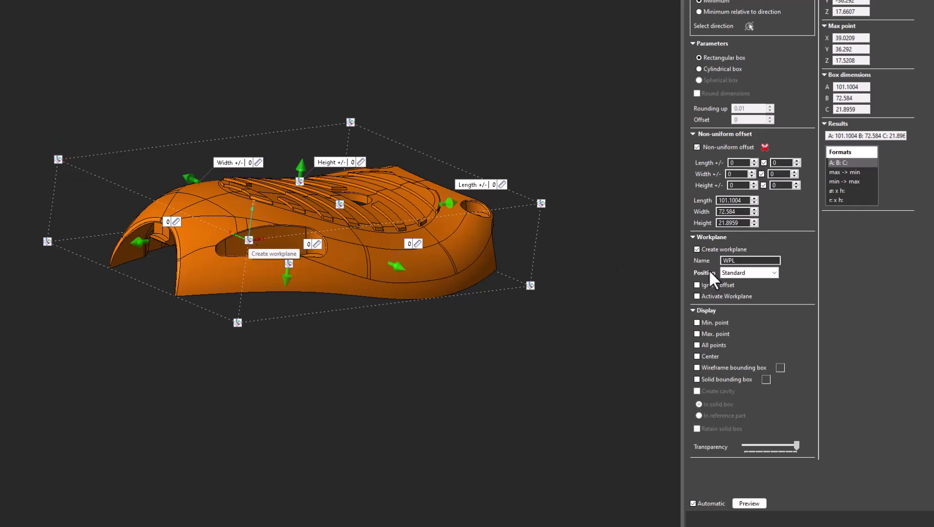
click(751, 272)
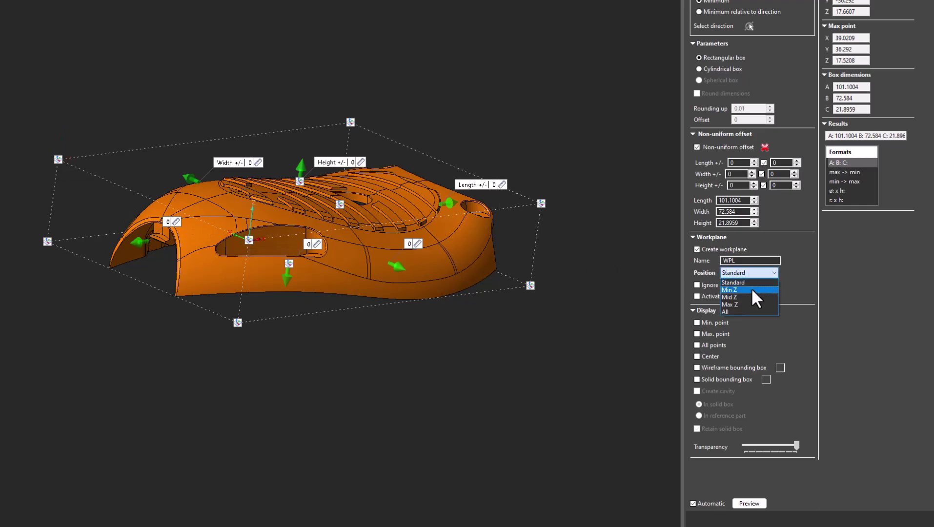
click(727, 311)
middle_drag(375, 229, 275, 244)
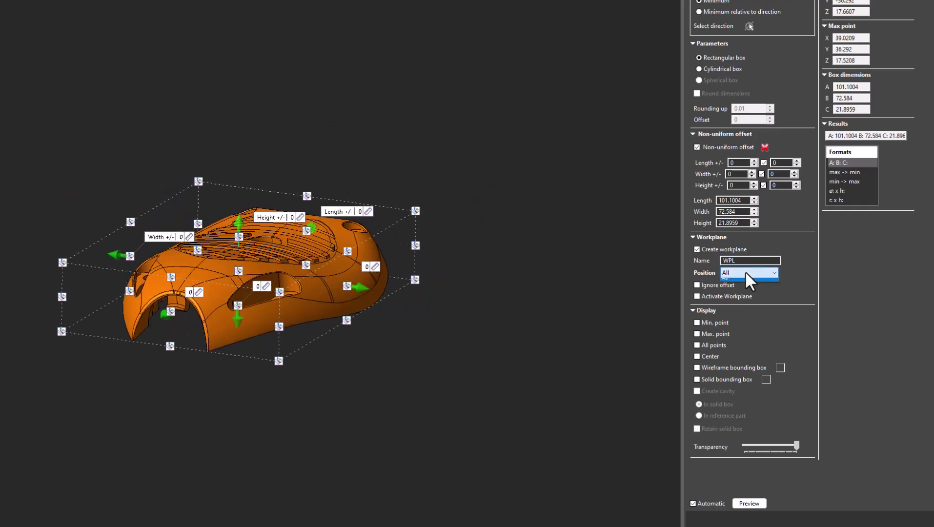
click(741, 280)
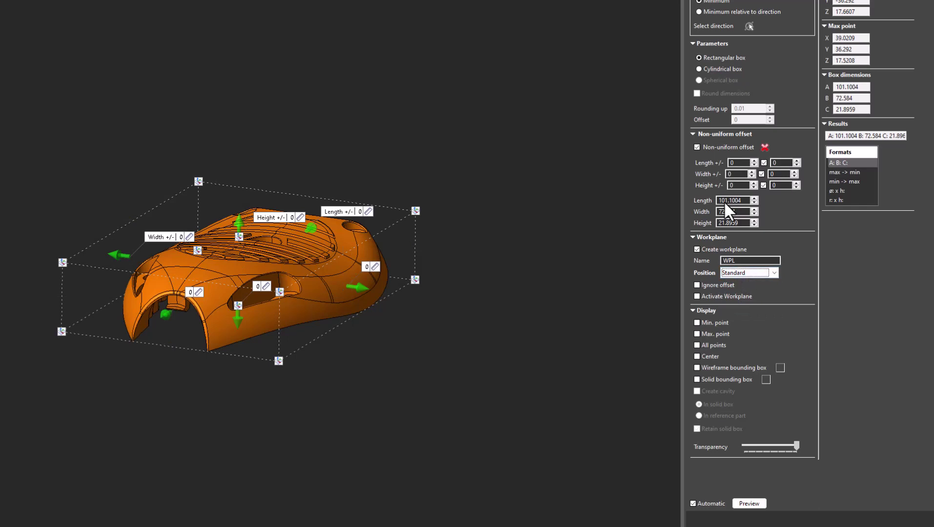
- Use a uniform offset of 10 (121.1004 × 92.584 × 41.8959) with the workplane ignoring offset
click(697, 147)
double_click(750, 120)
text(6)
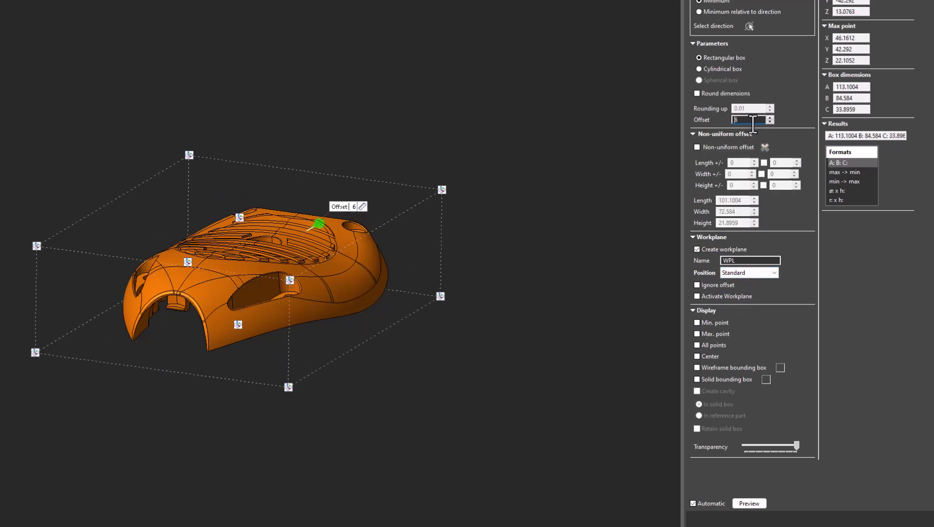
text(10)
click(716, 285)
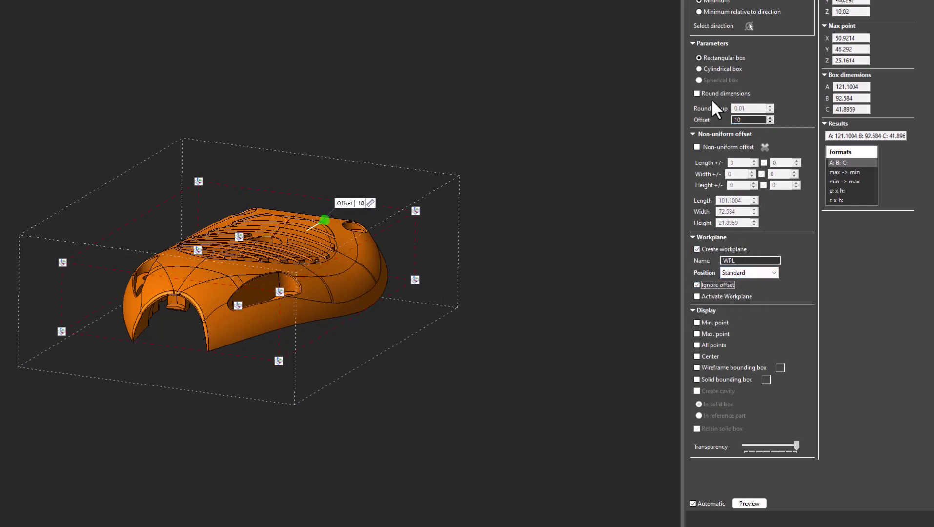
- Reset the offset to 0 and turn off Ignore offset and Create workplane
text(0)
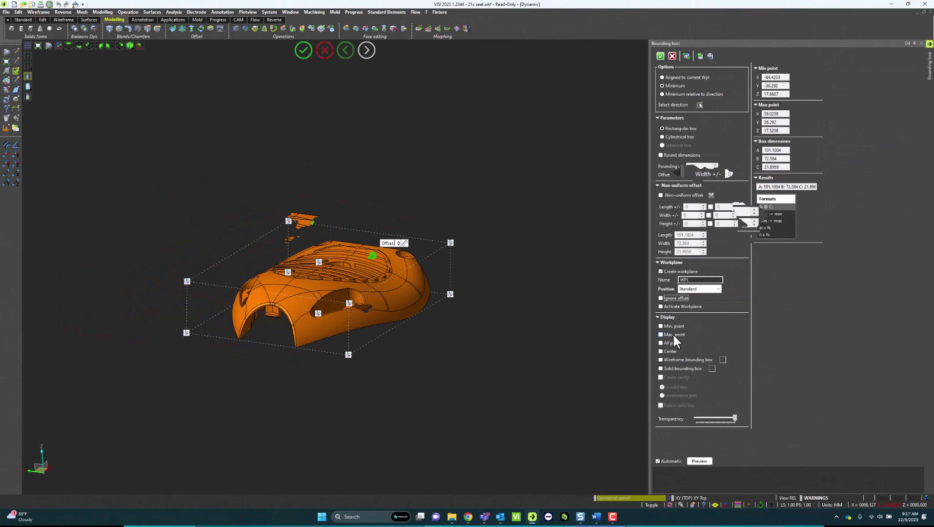
click(697, 285)
click(662, 243)
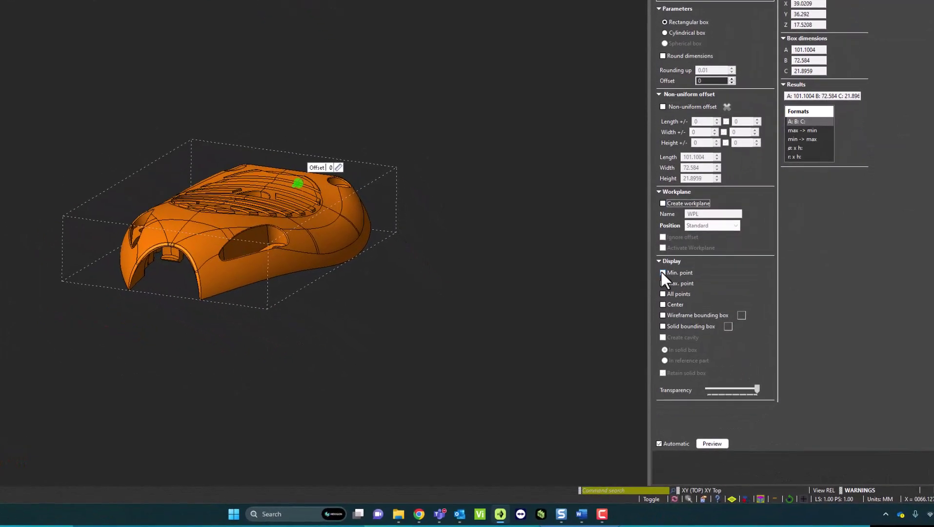
click(662, 304)
- Preview minimum point, corner points, centre point, wireframe and solid box displays, then hide them
click(663, 272)
middle_drag(441, 234, 432, 244)
click(662, 272)
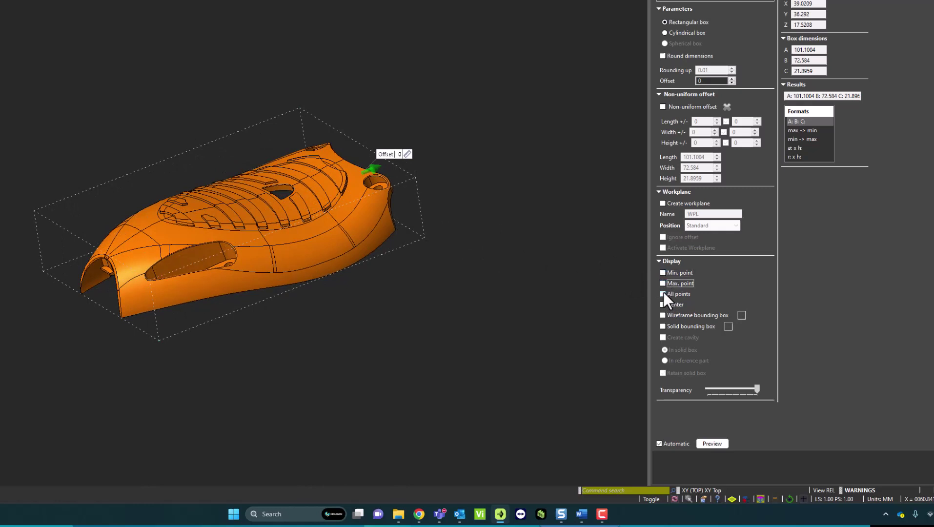
click(662, 294)
click(663, 305)
middle_drag(498, 288, 288, 267)
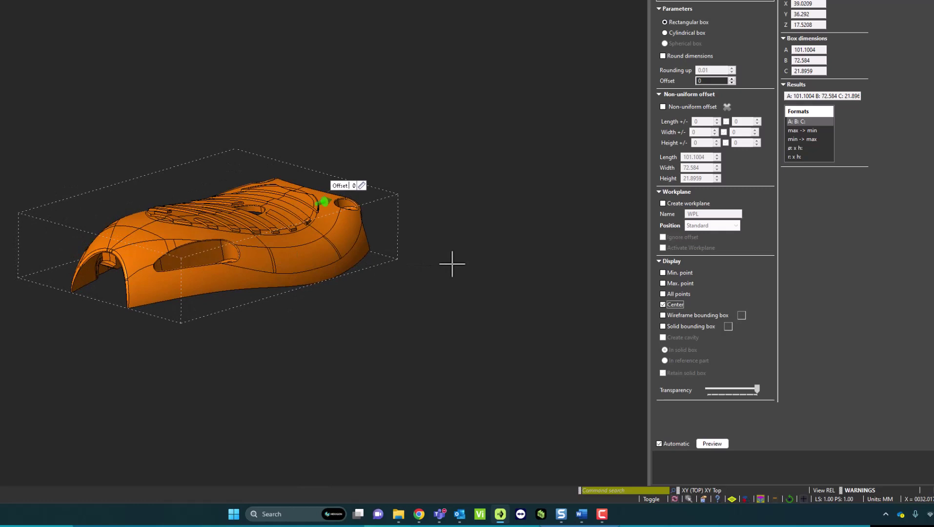
click(662, 305)
click(662, 316)
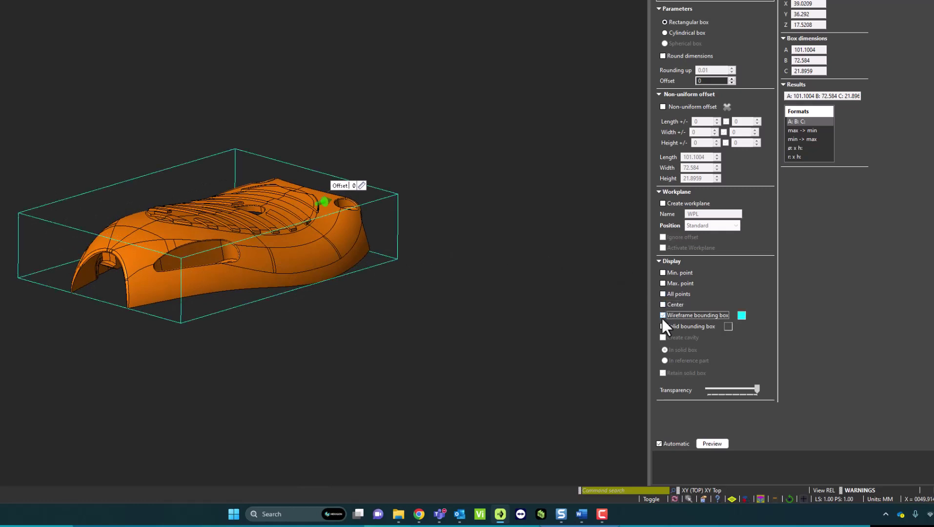
click(662, 315)
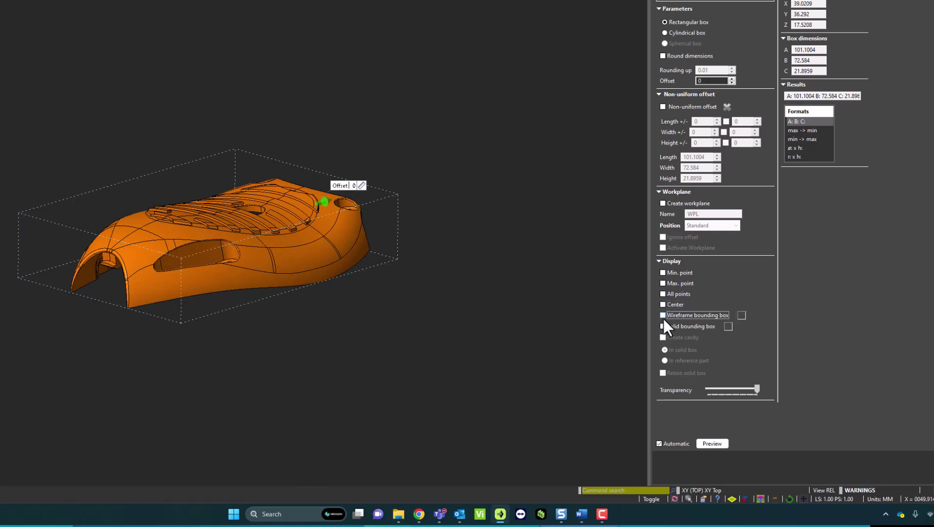
click(662, 326)
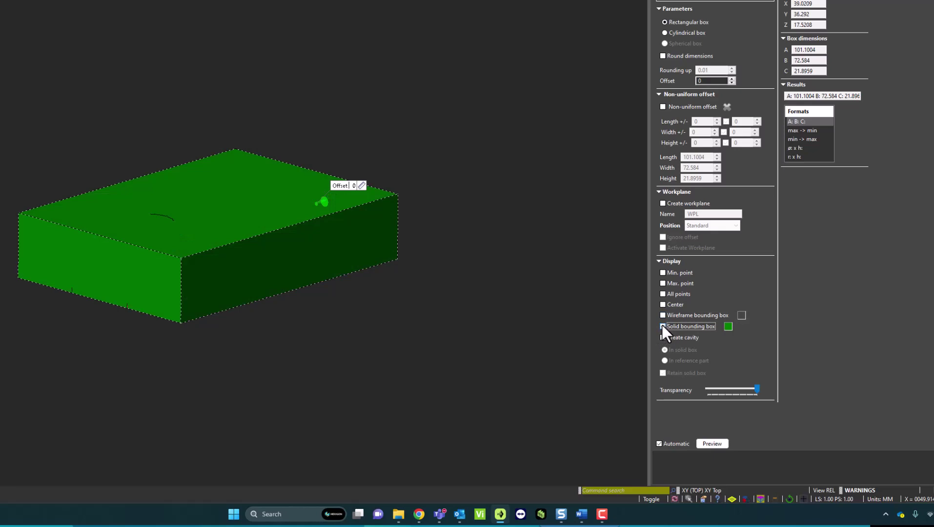
click(662, 326)
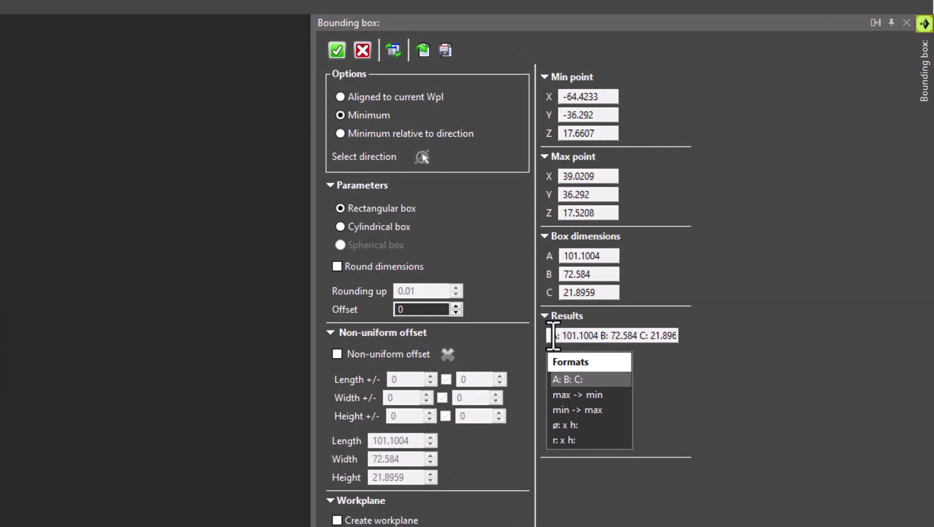
- Try size formats: largest to smallest, smallest to largest, and diameter by height
drag(552, 335, 706, 342)
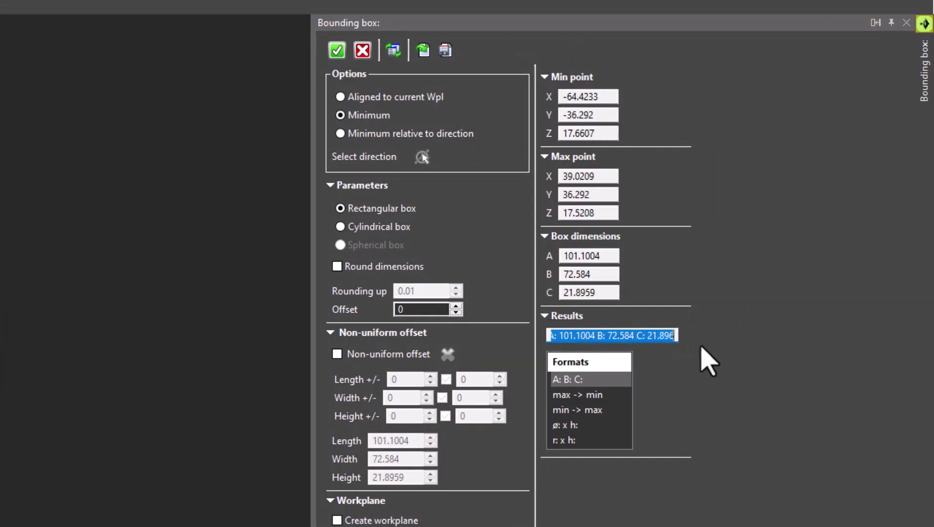
click(590, 394)
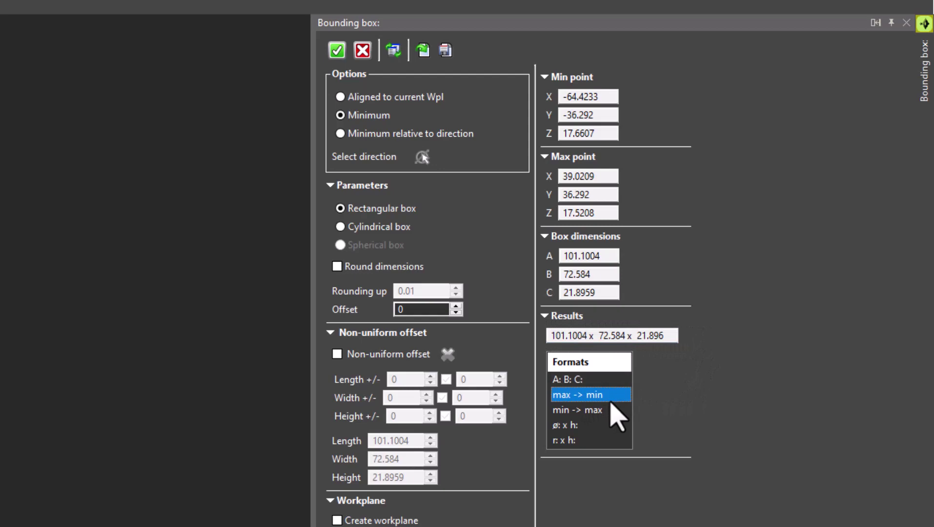
click(583, 407)
click(591, 426)
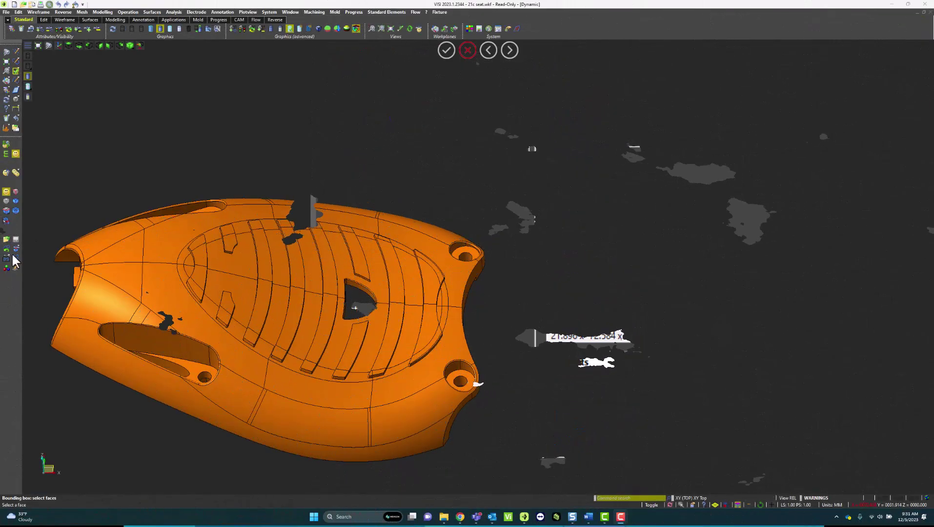
- Select the hole's upper and left wall faces as the bounding box input
scroll(337, 298, up, 3)
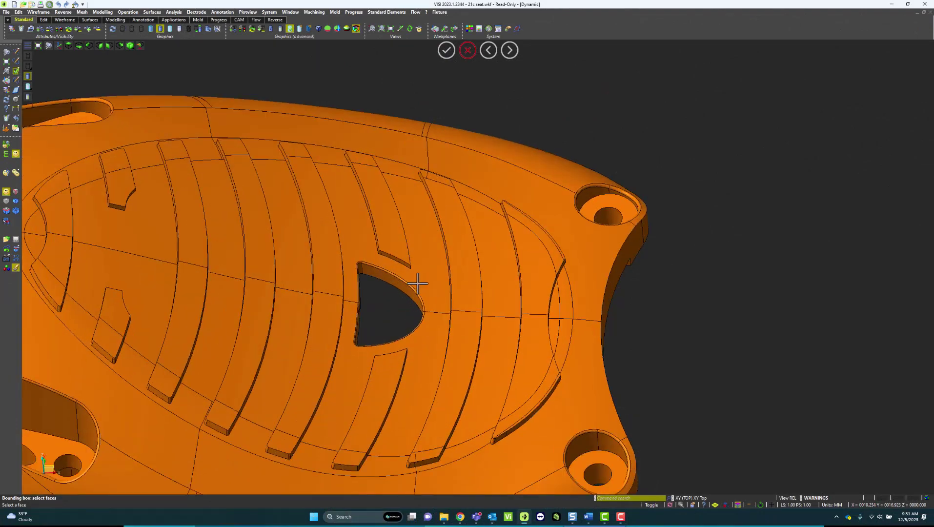
scroll(417, 282, up, 2)
click(330, 261)
middle_drag(331, 261, 318, 287)
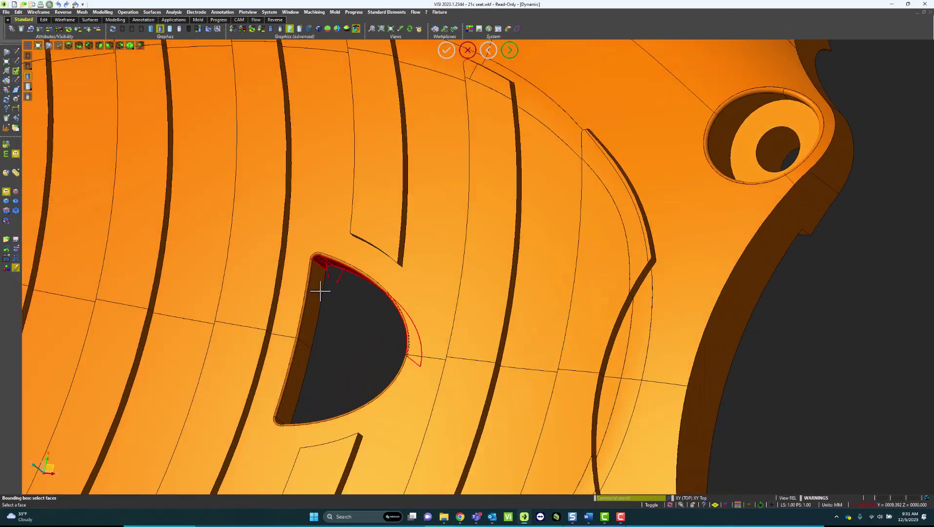
click(302, 350)
middle_drag(319, 390, 369, 408)
middle_click(399, 388)
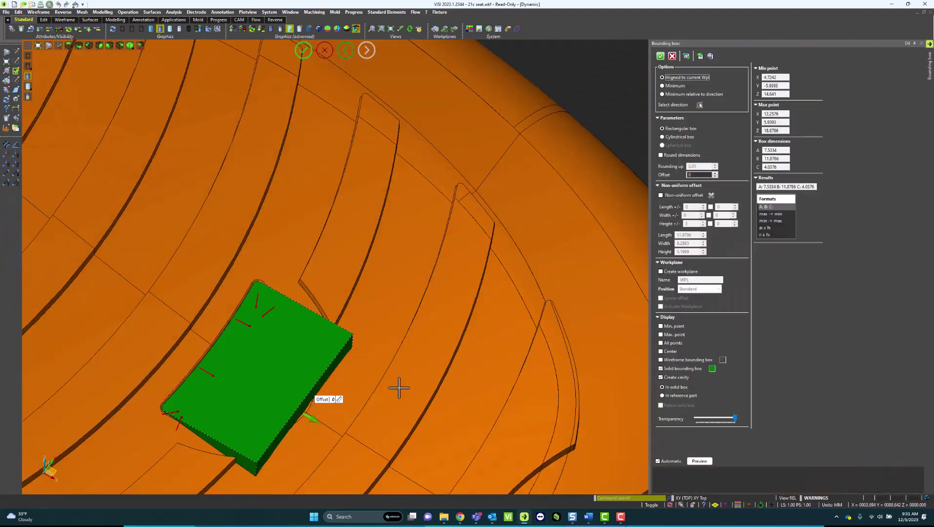
- Raise the box height by 3 with Non-uniform offset and keep the cavity In solid box
click(660, 195)
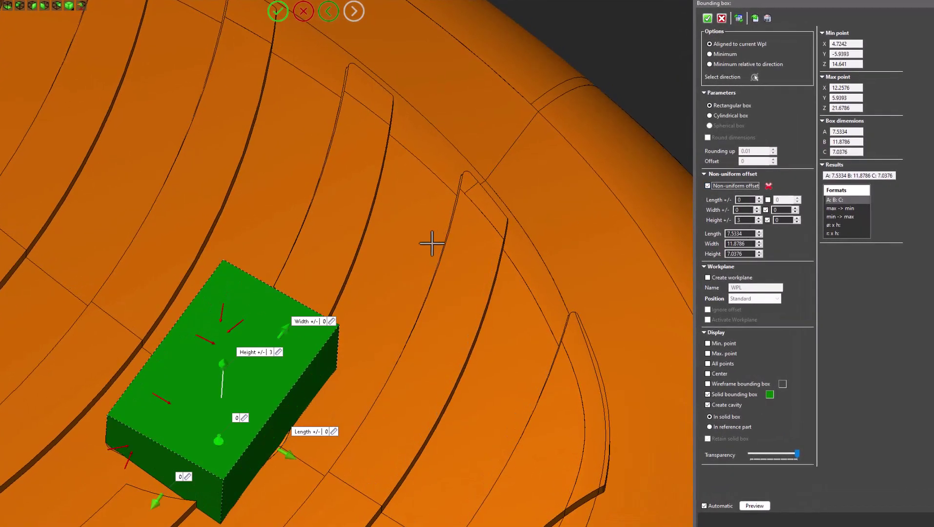
middle_drag(431, 242, 492, 213)
drag(742, 220, 727, 220)
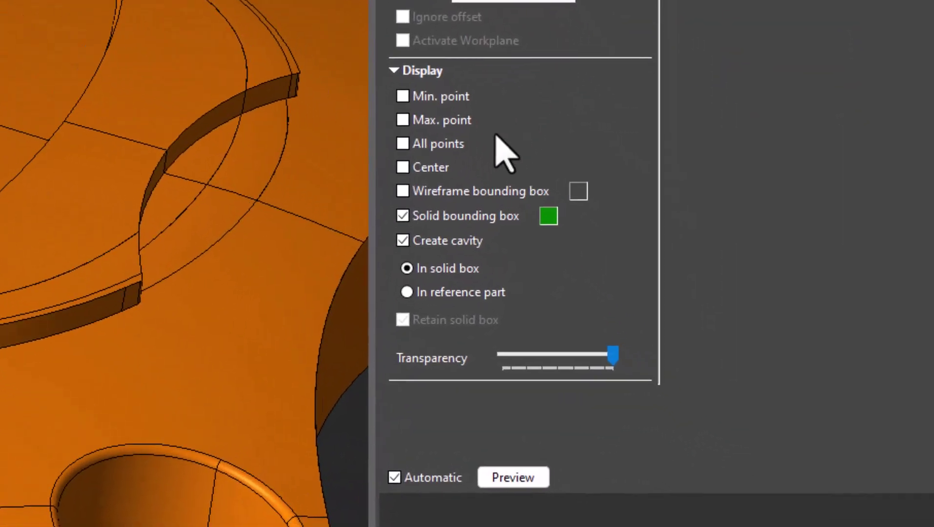
click(454, 264)
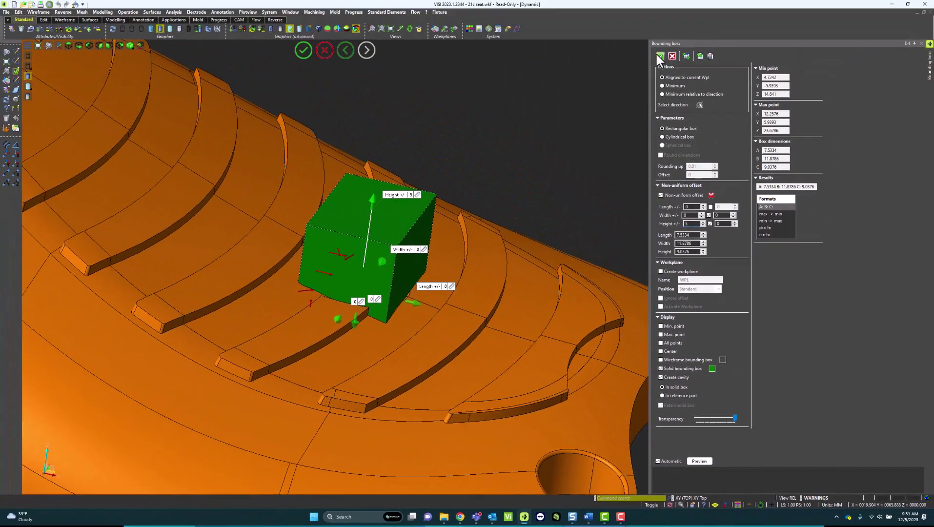
- Accept the box, hide everything but it, and orbit to view its underside cavity
click(657, 56)
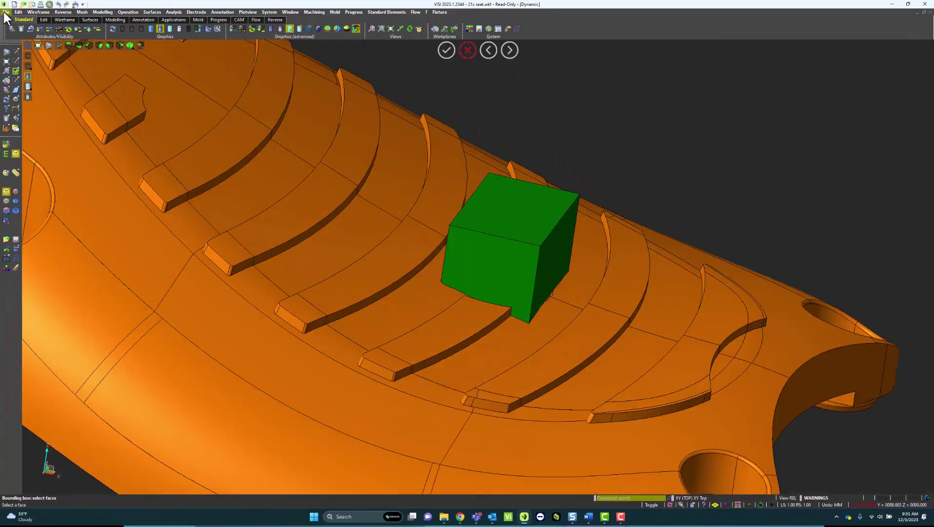
click(39, 28)
click(471, 240)
middle_drag(472, 240, 510, 221)
scroll(552, 366, up, 3)
mouse_move(500, 352)
middle_down()
mouse_move(430, 340)
mouse_move(417, 323)
mouse_move(454, 338)
mouse_move(448, 332)
middle_up()
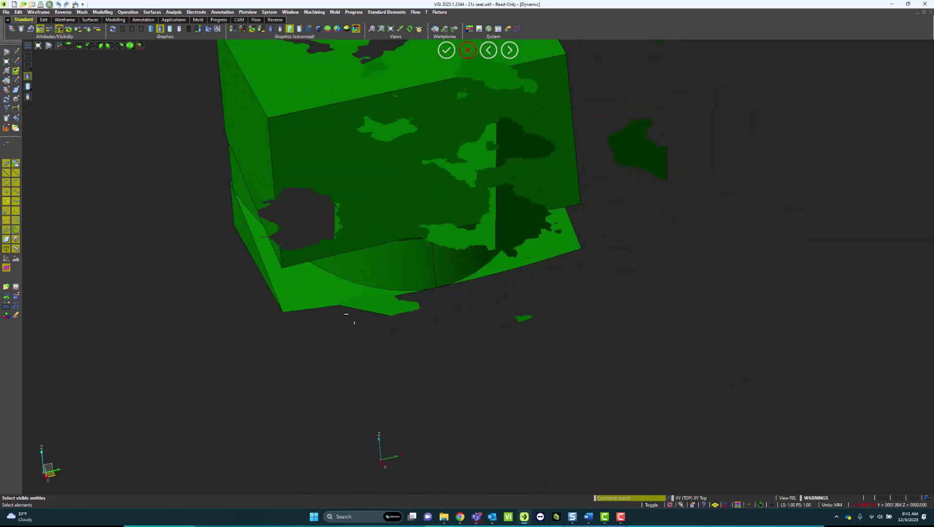
click(102, 12)
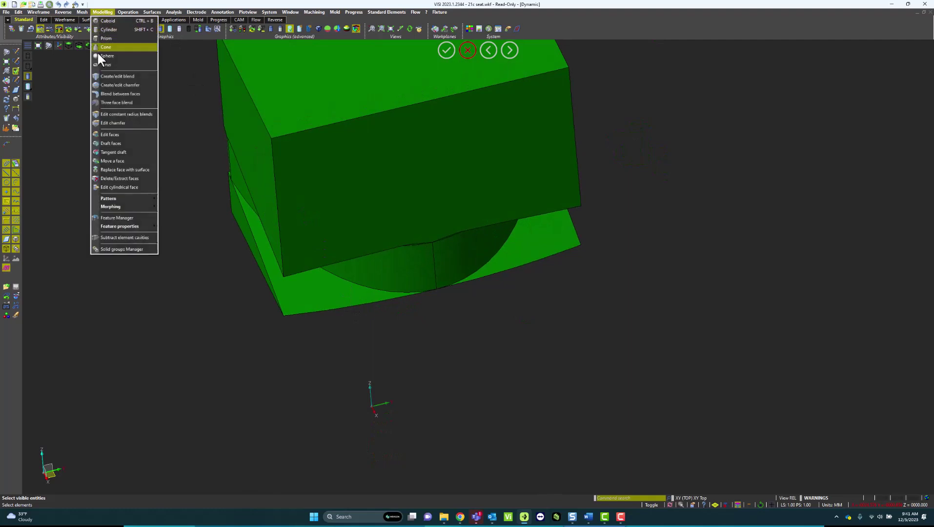
- With Edit faces, push the box's bottom face down to -6
click(103, 134)
click(296, 295)
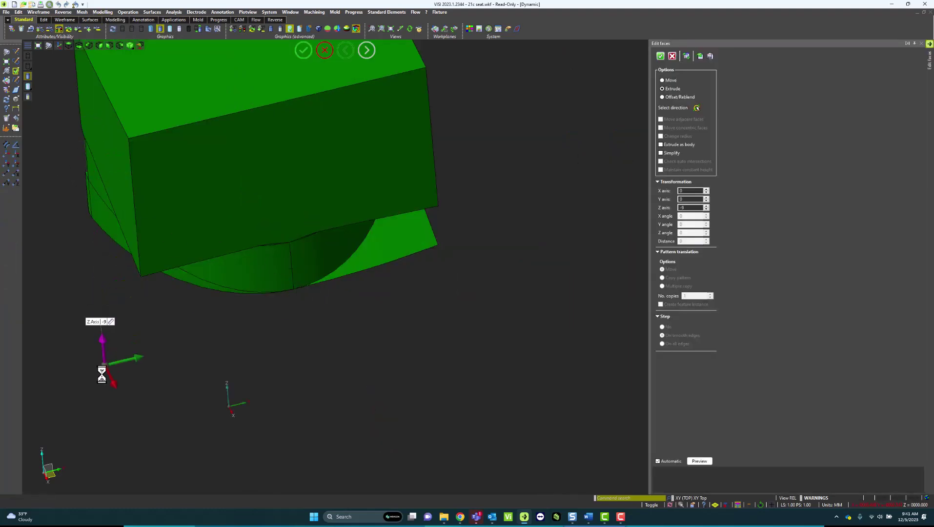
key(Escape)
click(529, 244)
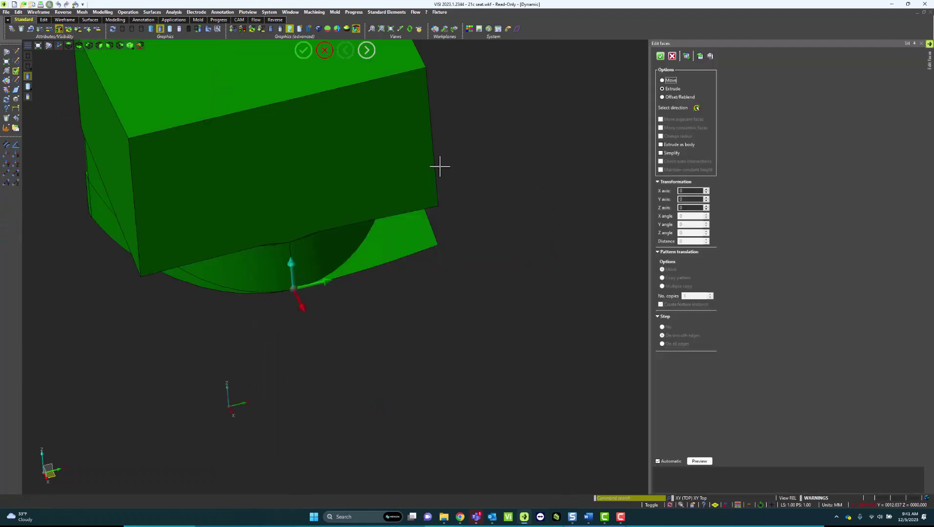
drag(294, 262, 302, 390)
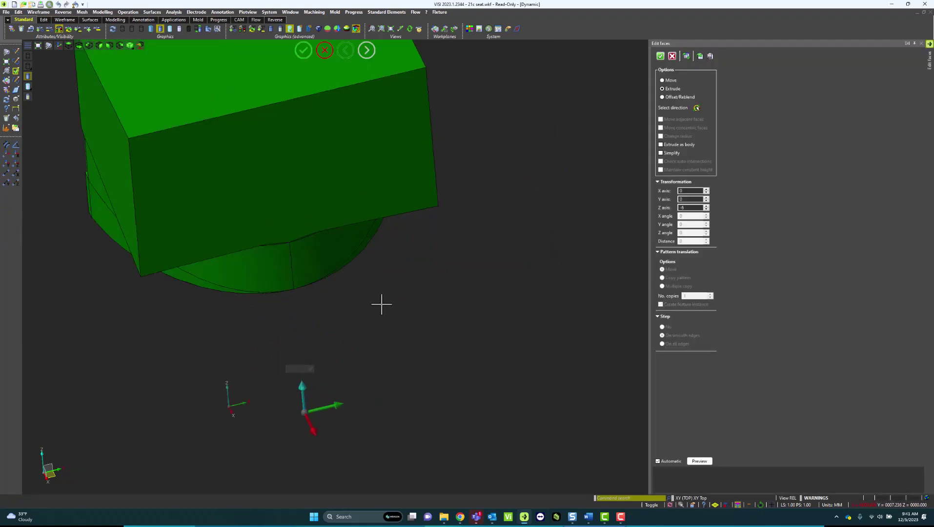
key(Escape)
- Extrude the narrow lower face 7 along the box's left edge direction
middle_drag(262, 316, 315, 343)
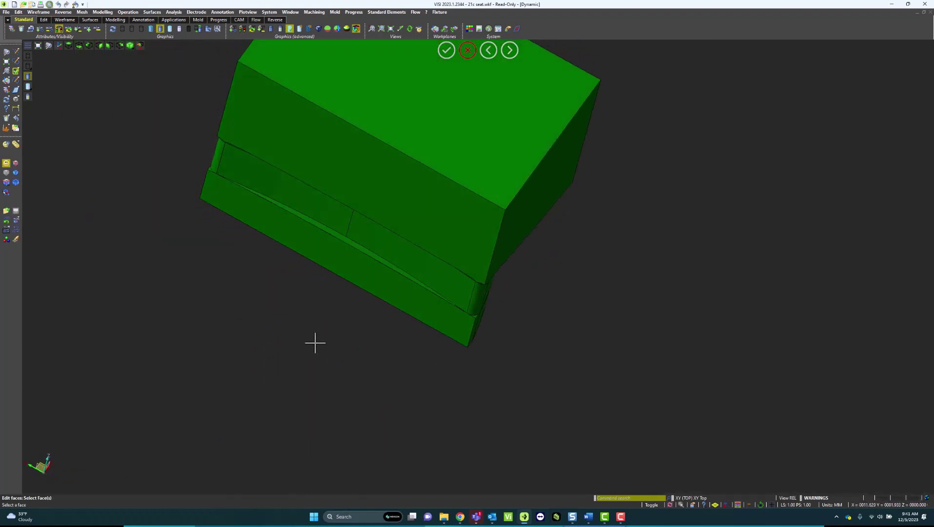
click(327, 227)
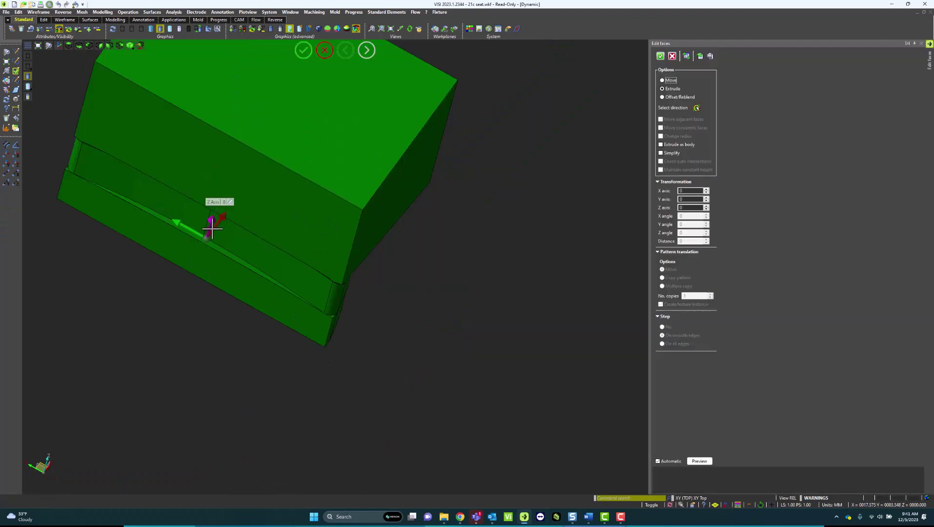
drag(206, 254, 139, 337)
key(Escape)
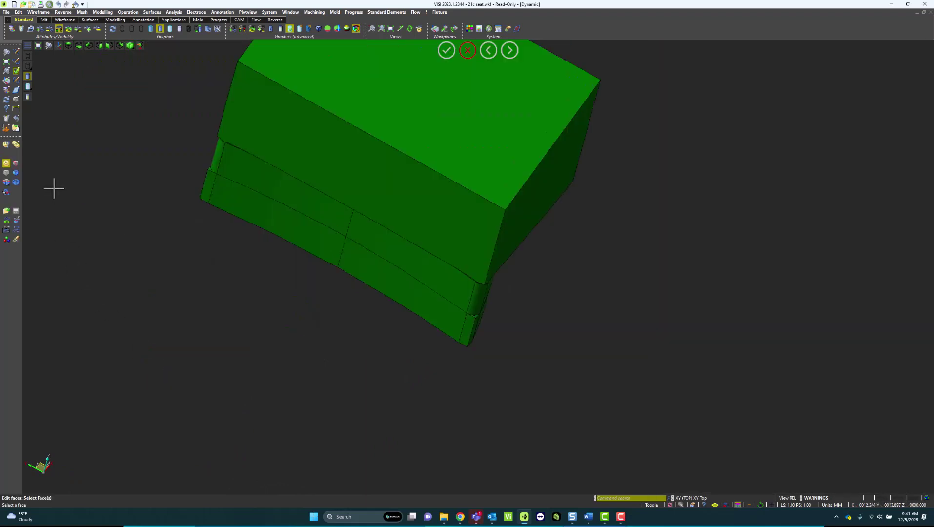
click(209, 168)
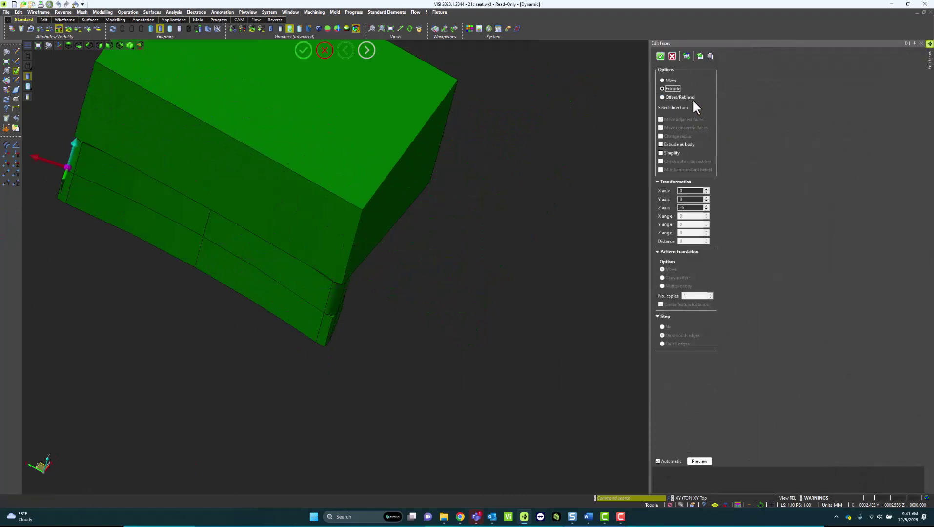
click(699, 107)
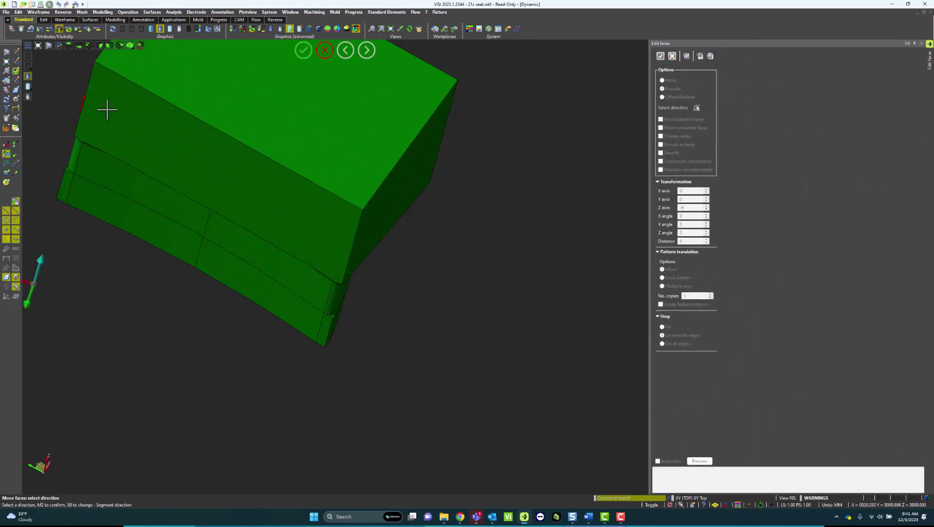
click(128, 117)
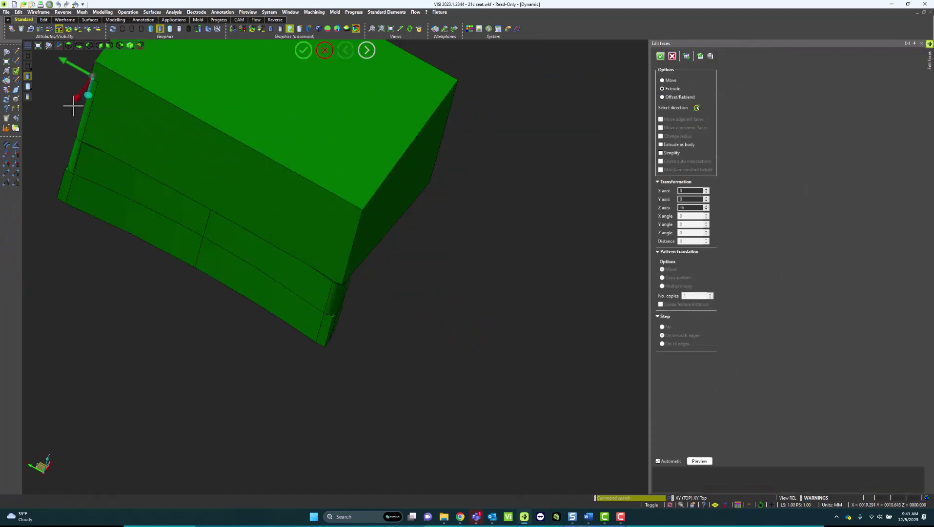
drag(87, 95, 35, 288)
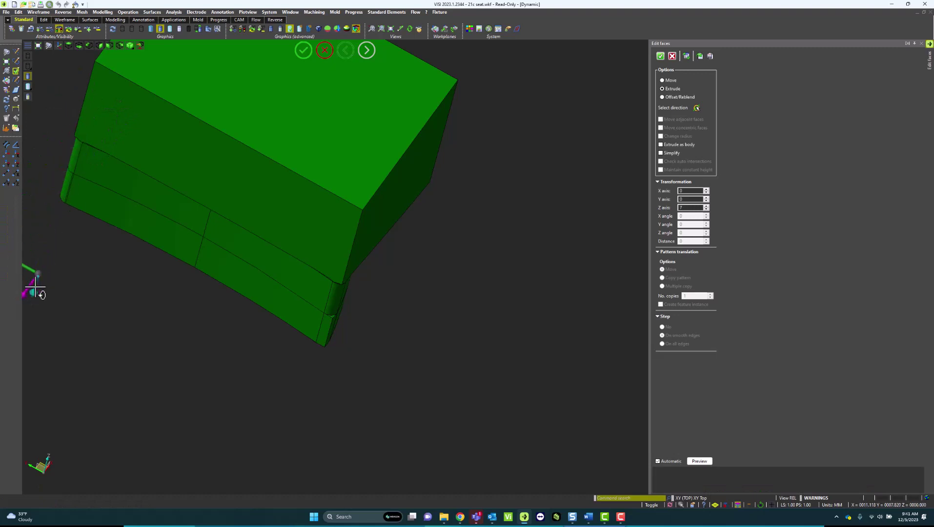
middle_click(295, 355)
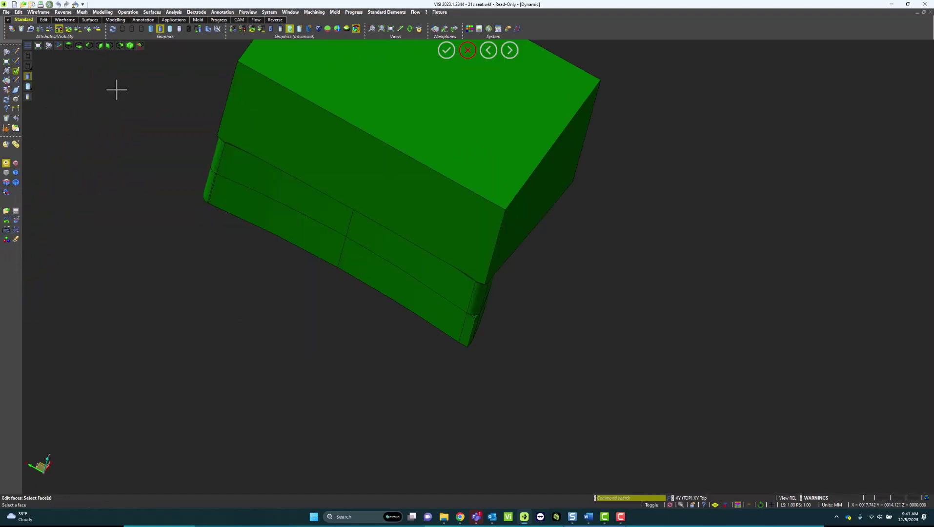
- Run Modelling > Delete/Extract faces and pick the green box's lower corner faces
click(110, 12)
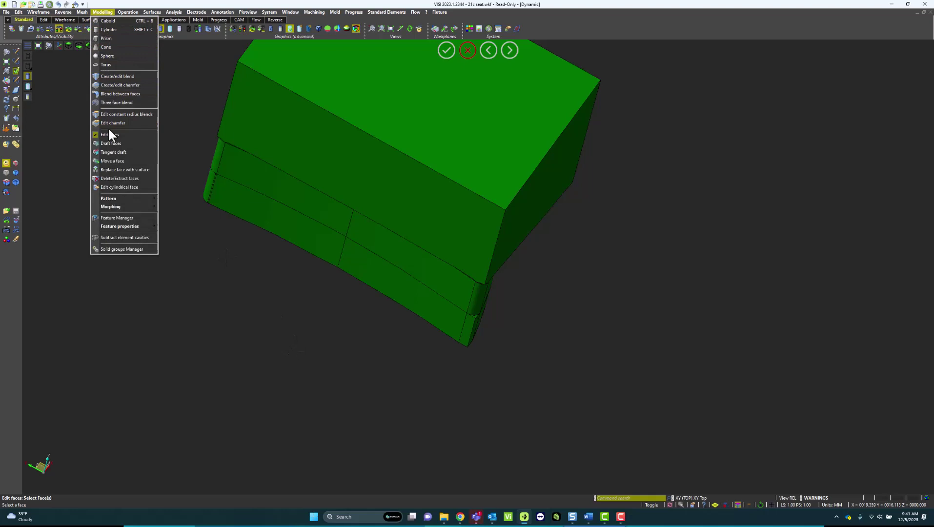
click(118, 170)
scroll(492, 328, up, 5)
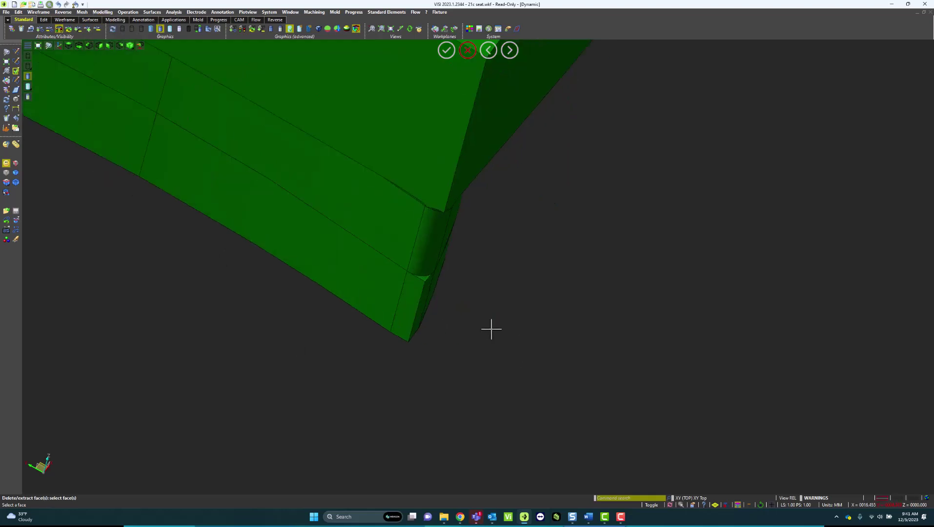
click(406, 296)
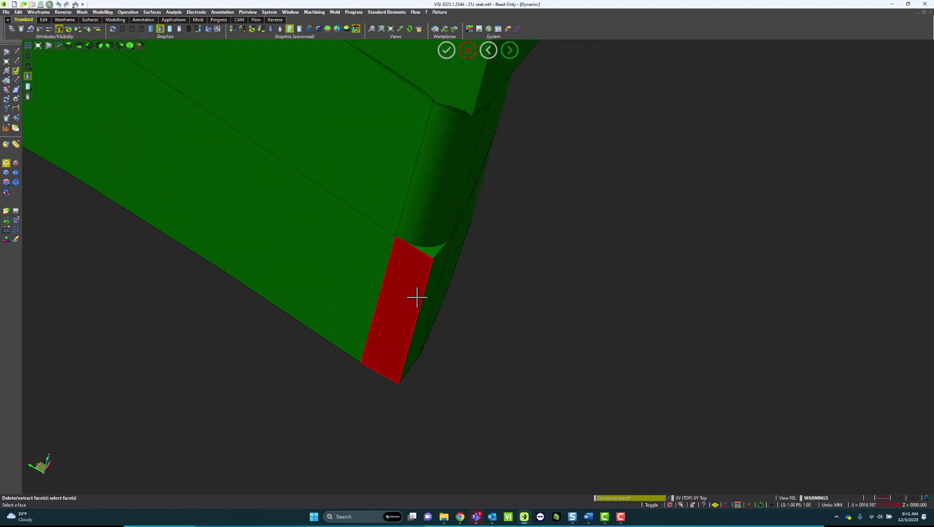